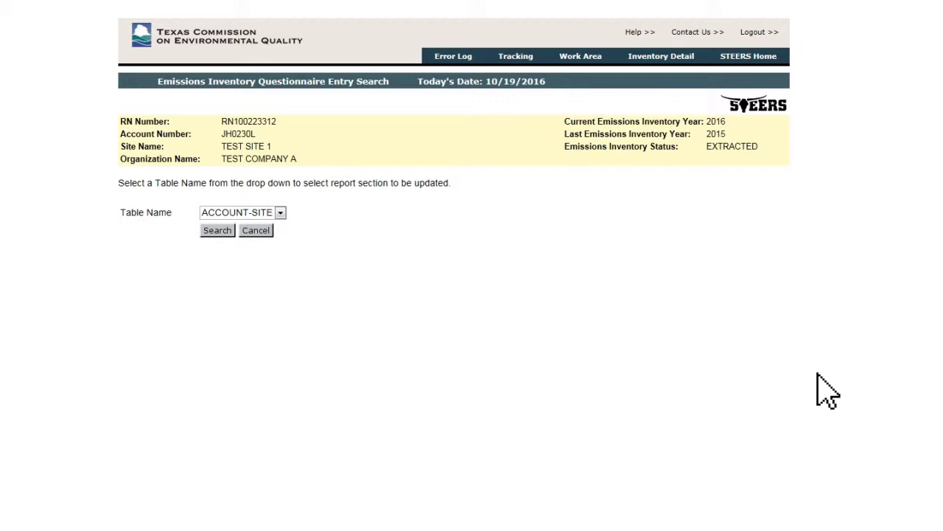
# Open the FIN table of the emissions inventory questionnaire and start adding a new FIN.
pyautogui.click(280, 212)
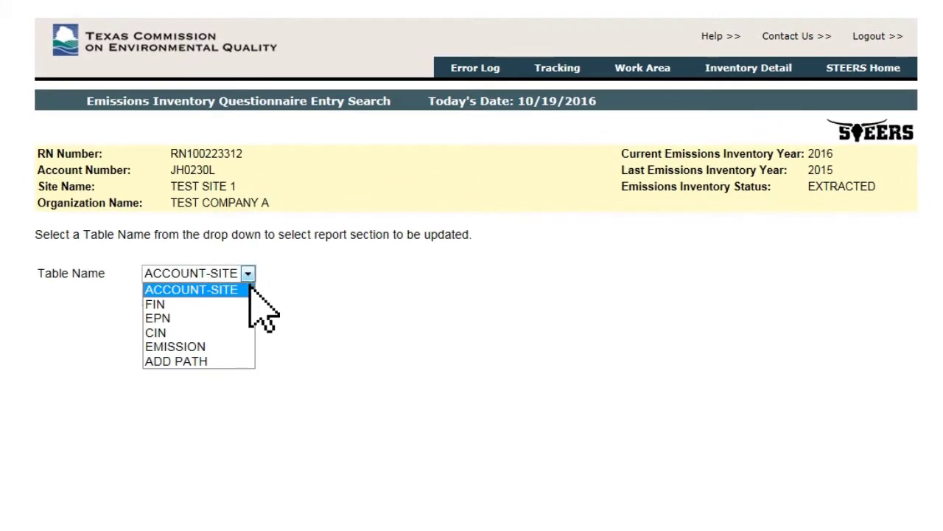
pyautogui.click(250, 305)
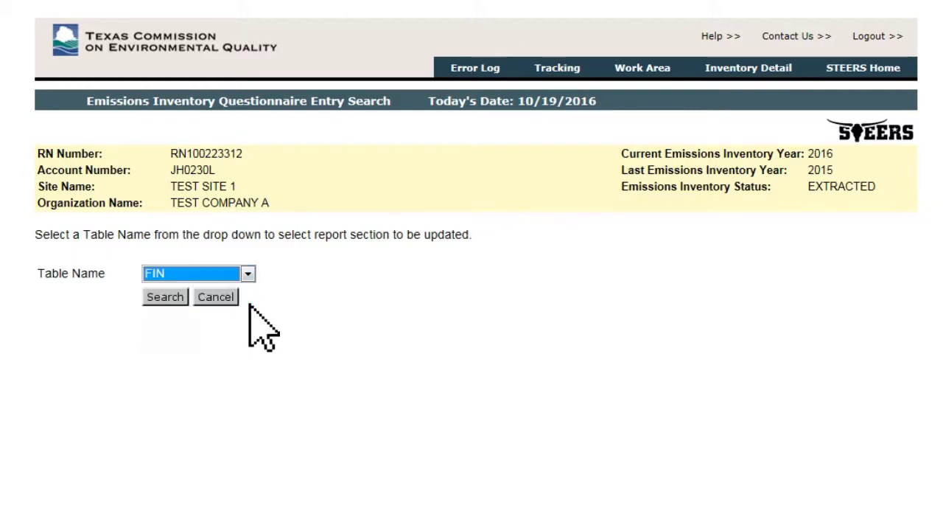
pyautogui.click(179, 297)
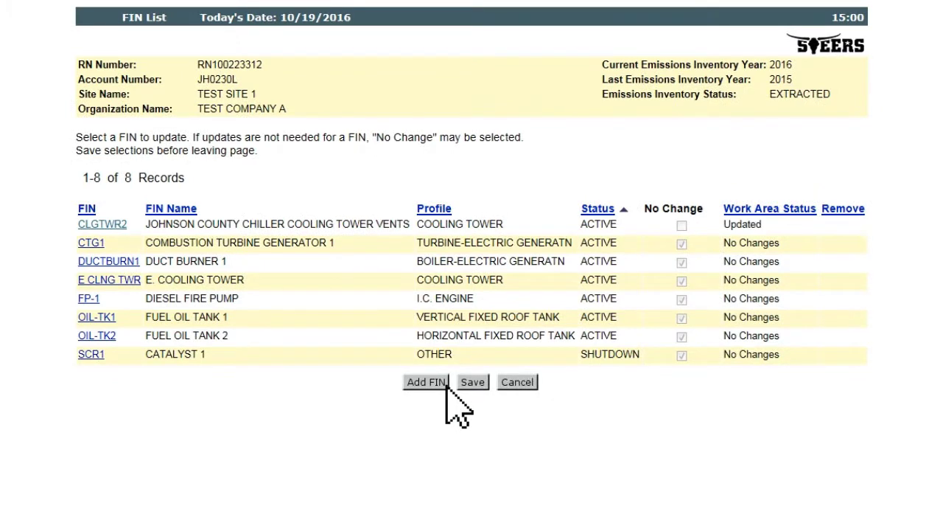
pyautogui.click(445, 382)
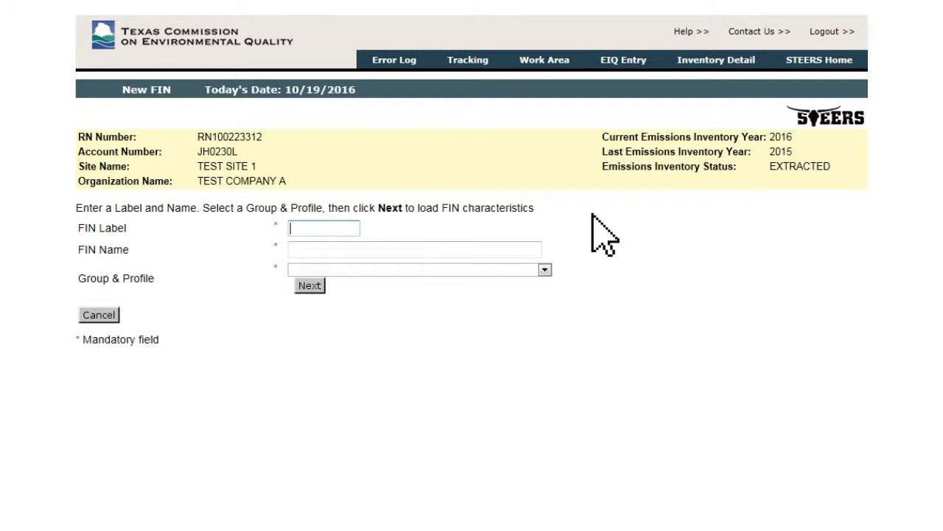
# Label and name the new FIN Test1, assign the COMBUSTN-HEATER group and profile, and load its characteristics.
pyautogui.write('Test1')
pyautogui.press('Tab')
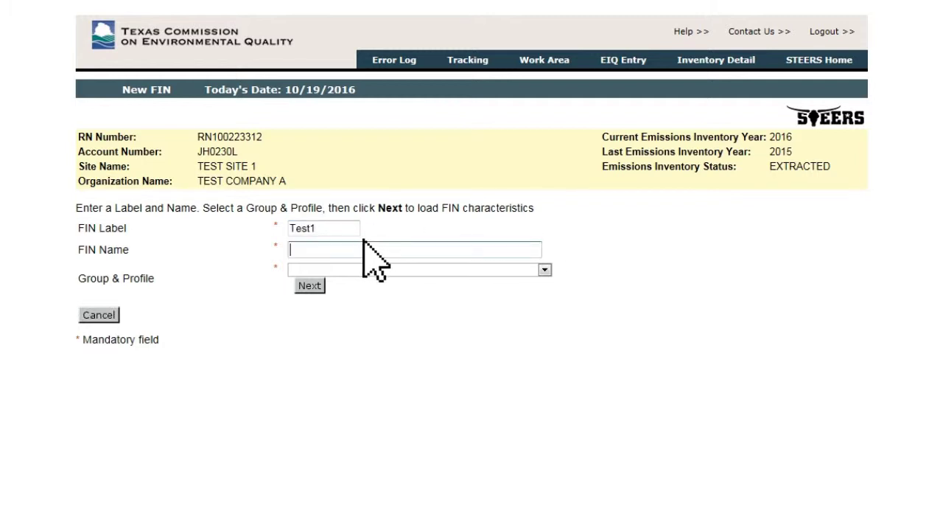
pyautogui.write('Test1')
pyautogui.click(545, 270)
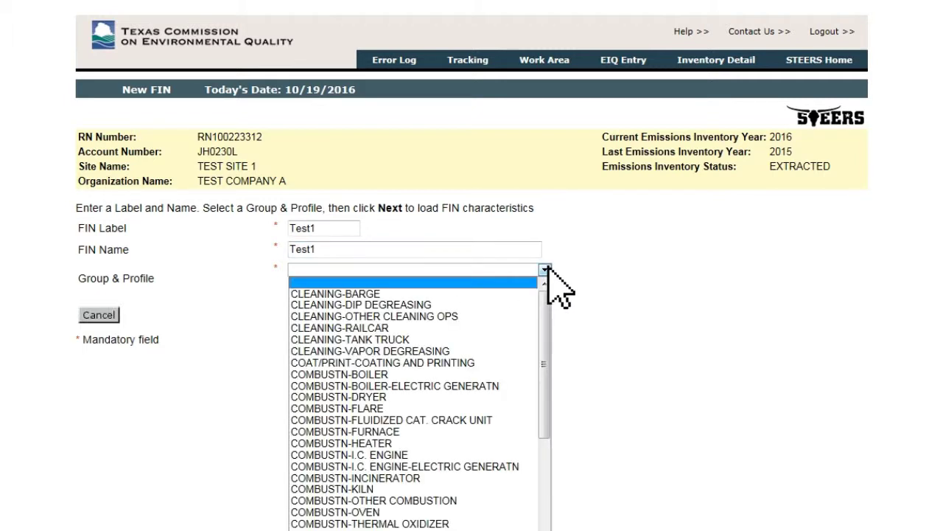
pyautogui.click(530, 444)
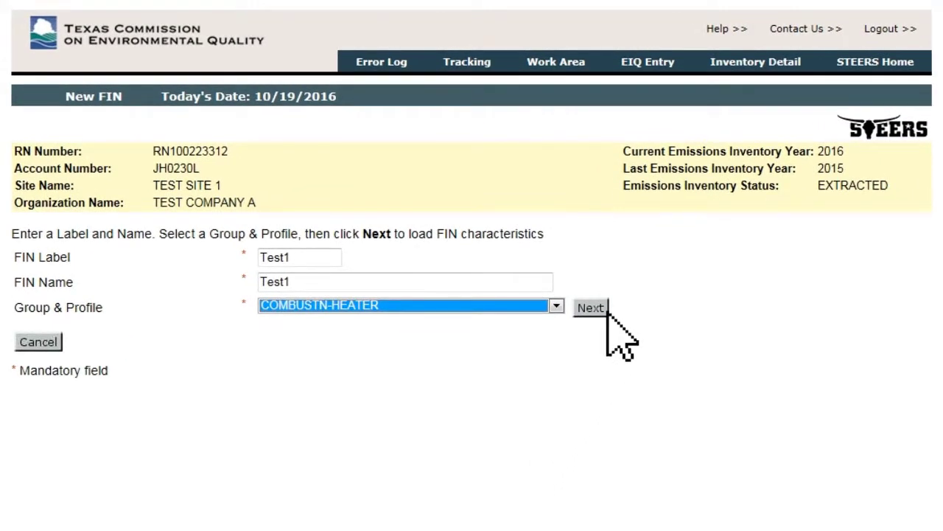
pyautogui.click(607, 312)
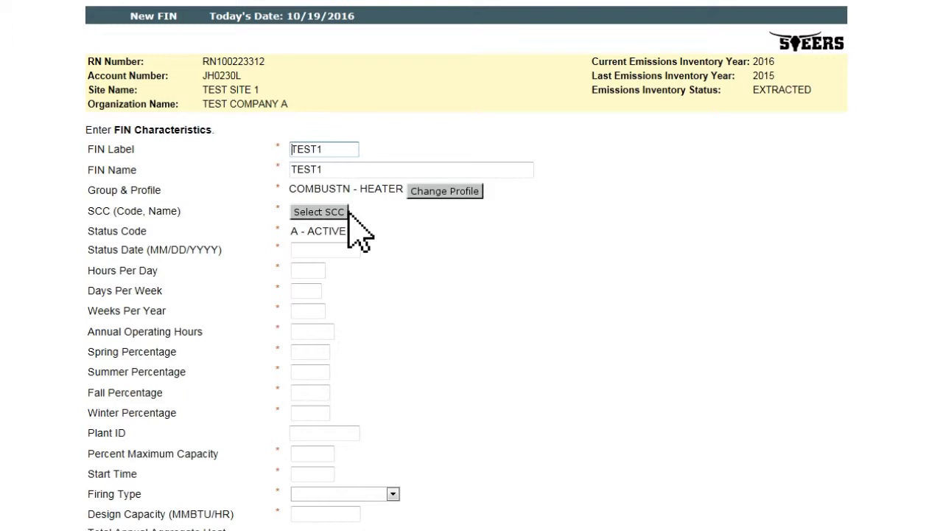
# Set the FIN's status date to 01/01/2016 and its schedule to 24 hours per day, 7 days per week, 52 weeks per year, 8760 annual hours.
pyautogui.scroll(-1, 349, 211)
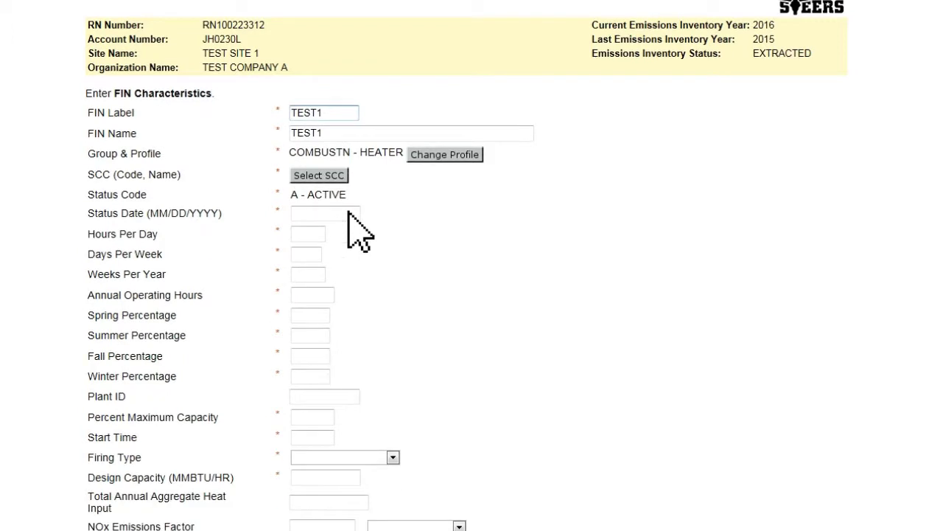
pyautogui.click(348, 211)
pyautogui.write('01/01/2016')
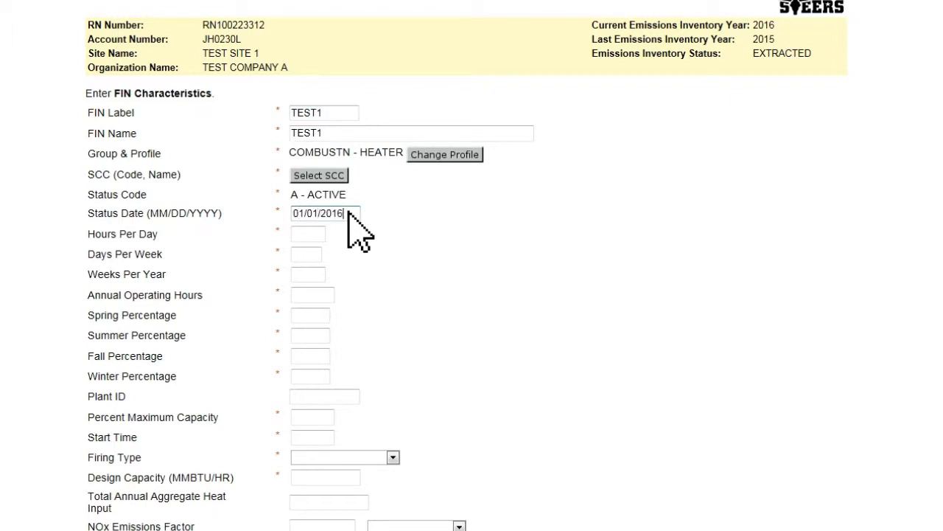
pyautogui.press('Tab')
pyautogui.write('24')
pyautogui.press('Tab')
pyautogui.write('7')
pyautogui.press('Tab')
pyautogui.write('52')
pyautogui.press('Tab')
pyautogui.write('8760')
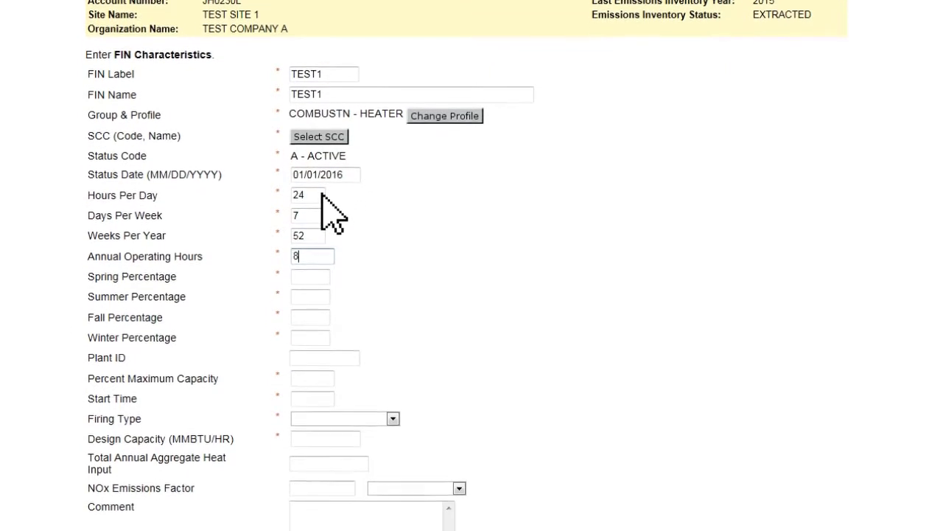
# Set the FIN's spring, summer, fall and winter operating percentages to 25 each.
pyautogui.press('Tab')
pyautogui.write('25')
pyautogui.press('Tab')
pyautogui.write('25')
pyautogui.press('Tab')
pyautogui.write('25')
pyautogui.press('Tab')
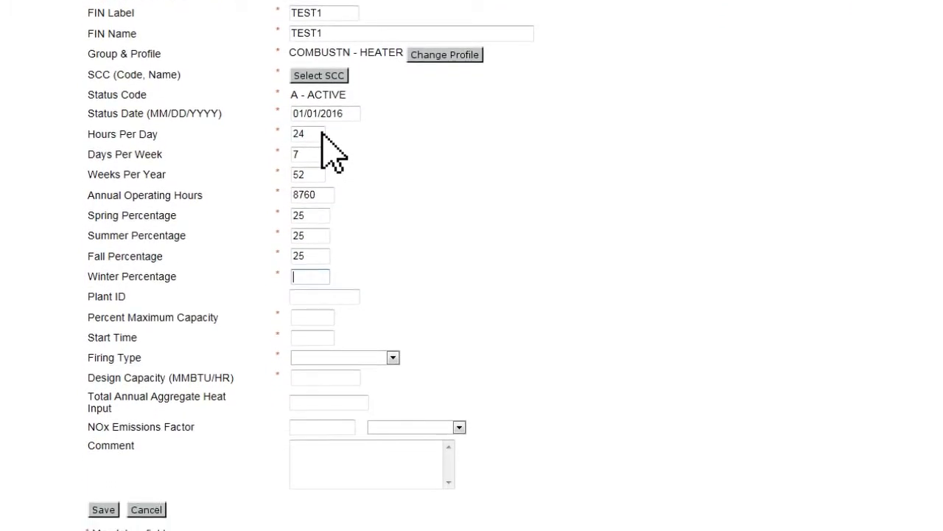
pyautogui.write('25')
# Enter 90 percent maximum capacity, start time 0600, firing type FR - FRONT and design capacity 14 MMBTU/HR, and save the FIN.
pyautogui.press('Tab')
pyautogui.write('90')
pyautogui.press('Tab')
pyautogui.write('0600')
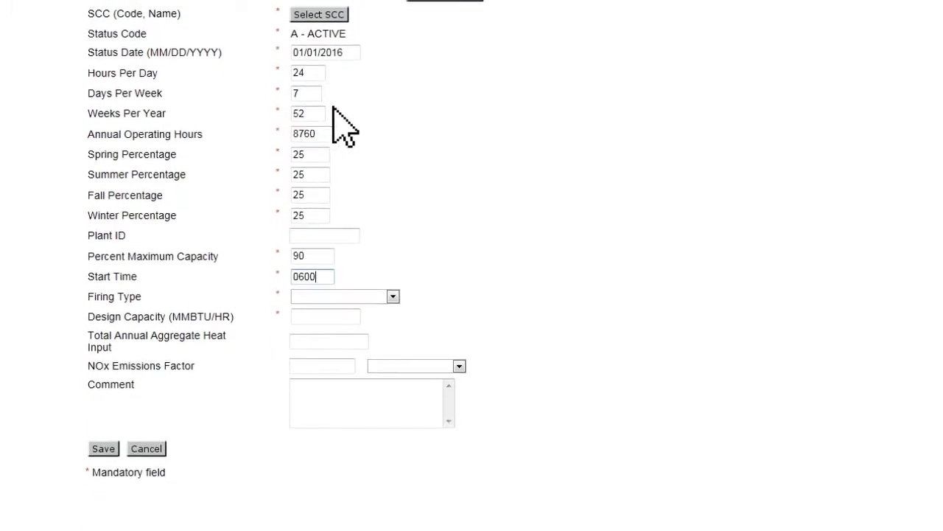
pyautogui.press('Tab')
pyautogui.press('f')
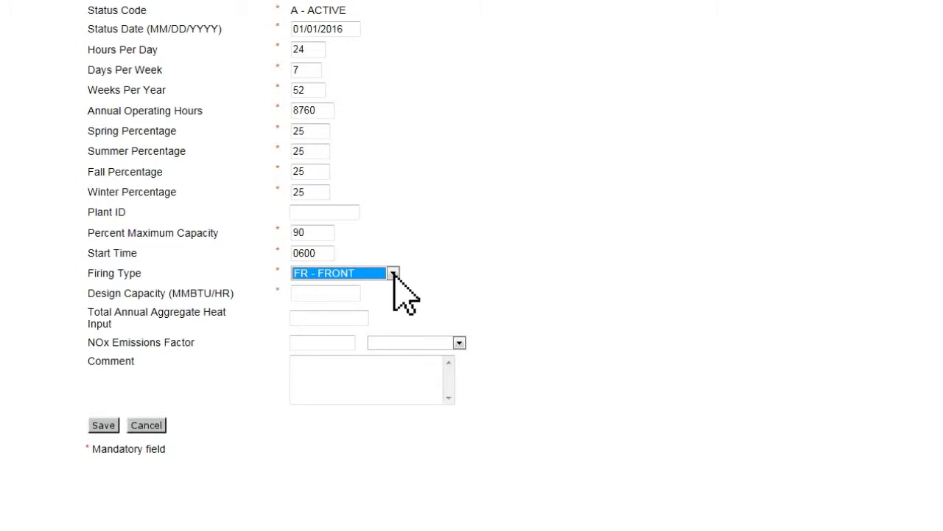
pyautogui.press('Tab')
pyautogui.write('14')
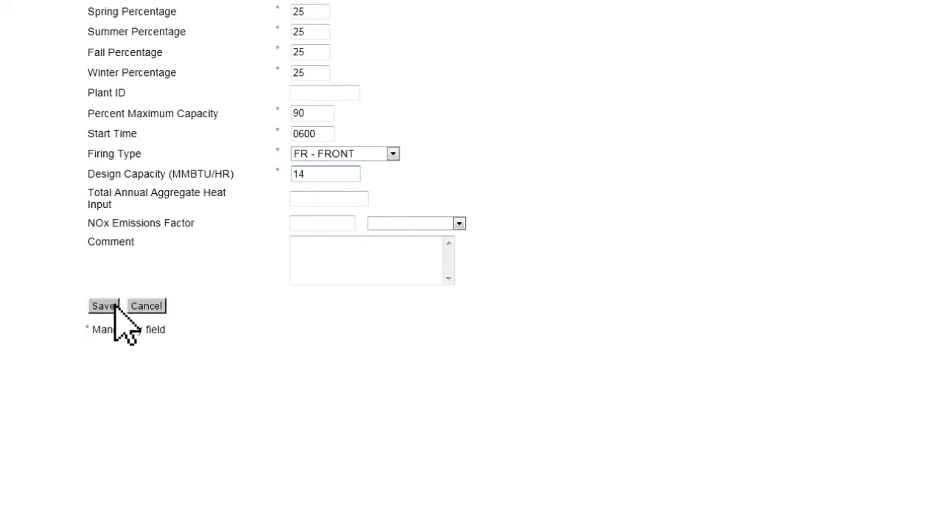
pyautogui.click(114, 303)
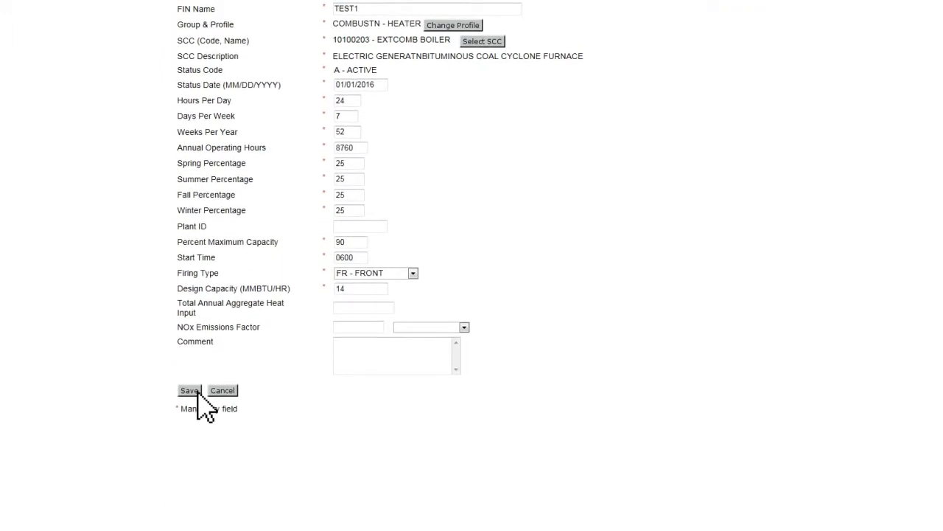
pyautogui.click(193, 391)
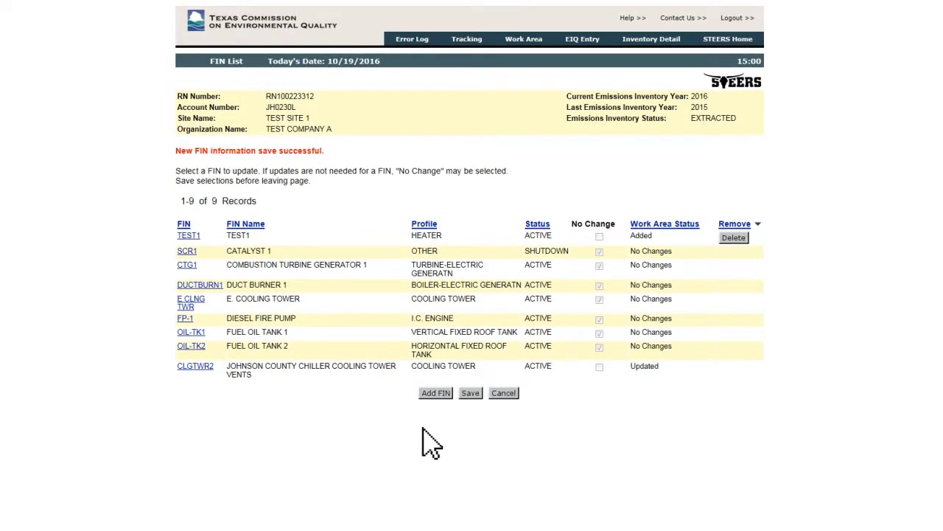
# Leave the FIN list and start a new path in the ADD PATH section with FIN TEST1 and EPN E-GT/HRSG.
pyautogui.click(513, 393)
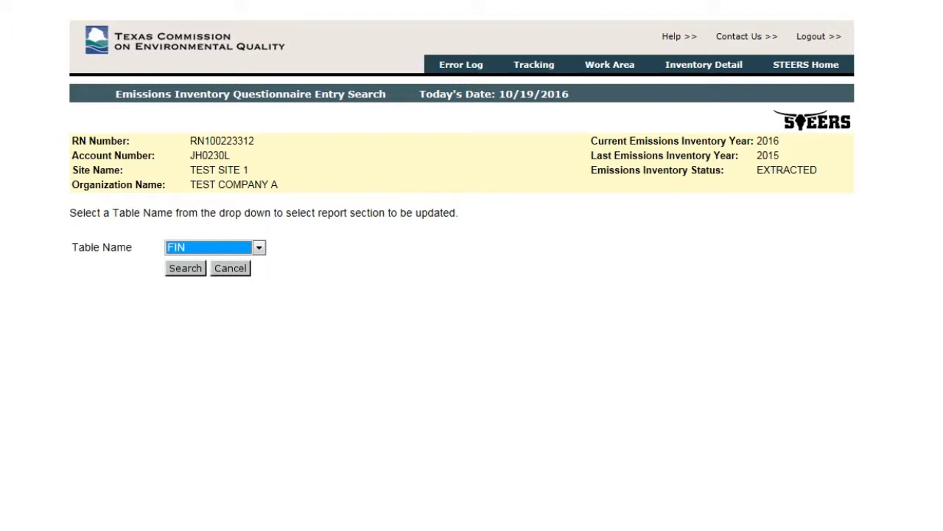
pyautogui.click(259, 248)
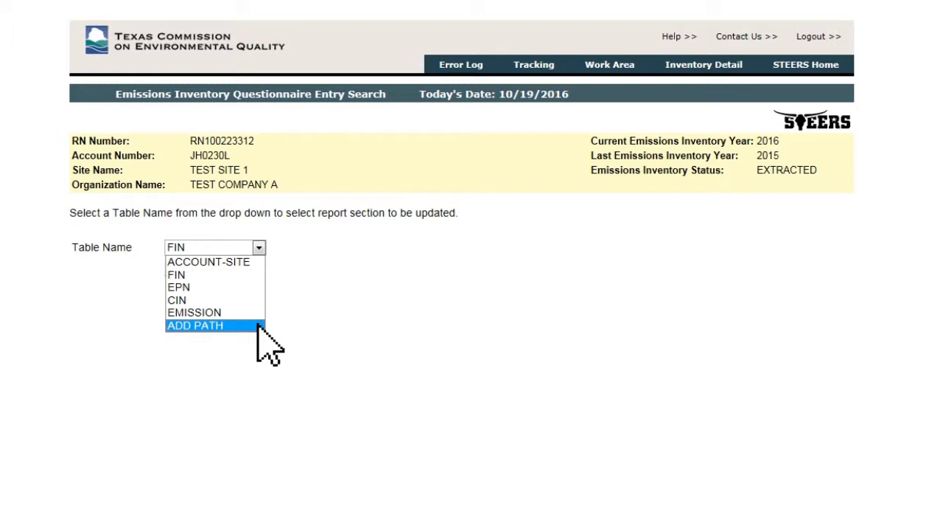
pyautogui.click(257, 324)
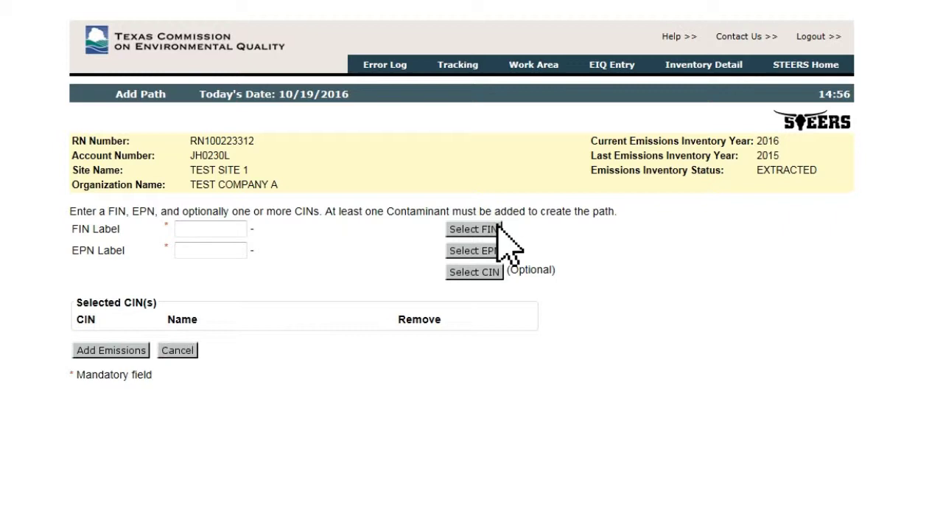
pyautogui.click(499, 227)
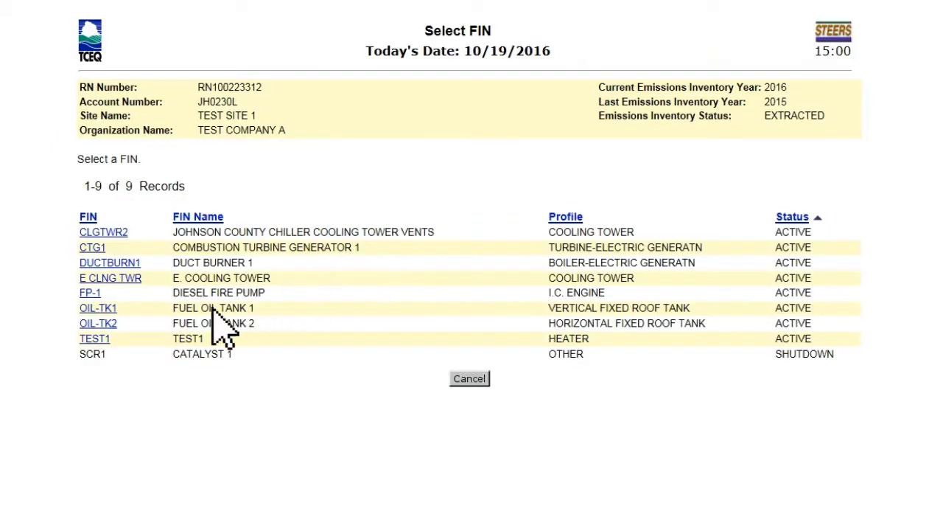
pyautogui.click(96, 338)
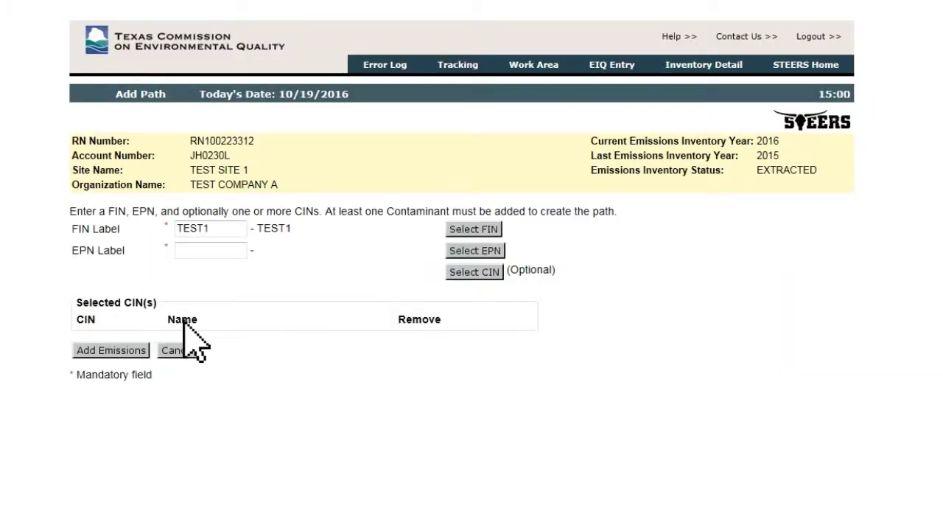
pyautogui.click(501, 251)
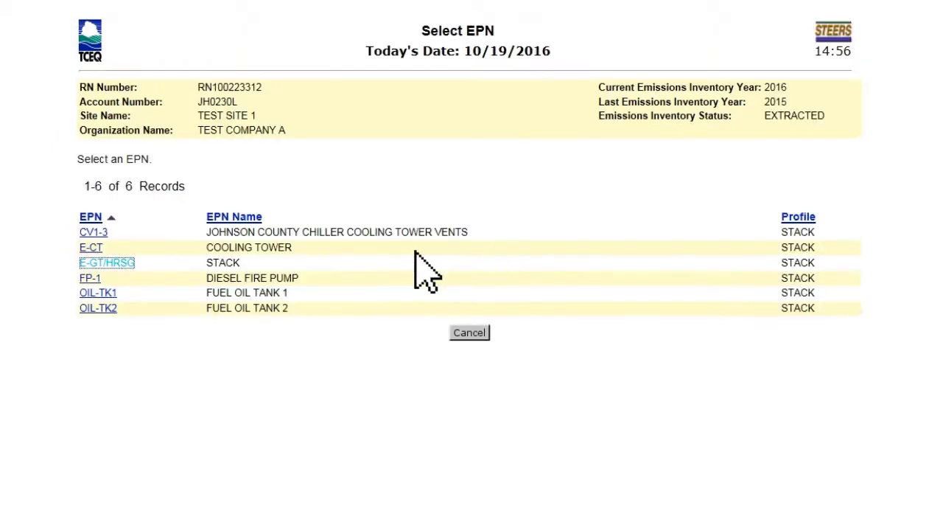
pyautogui.click(131, 264)
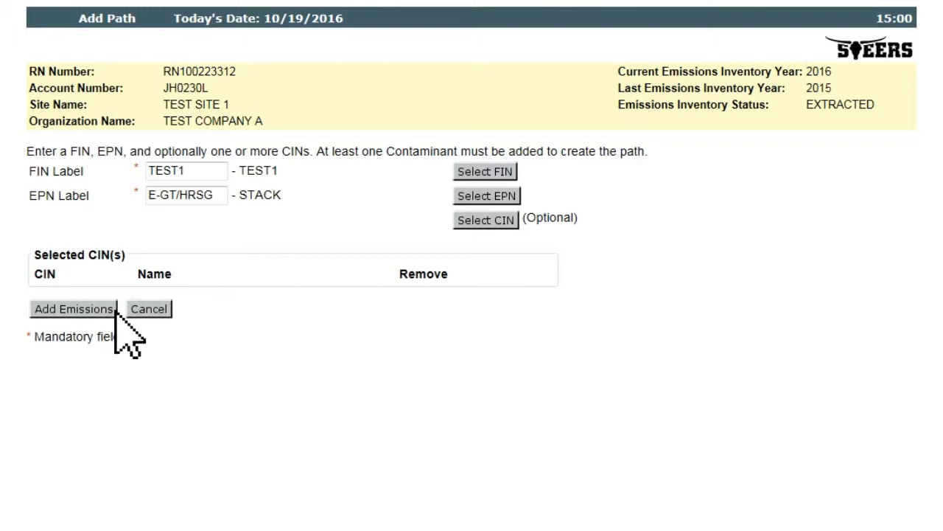
# Add contaminant 10000 PART-U to the emissions of the new path.
pyautogui.click(113, 309)
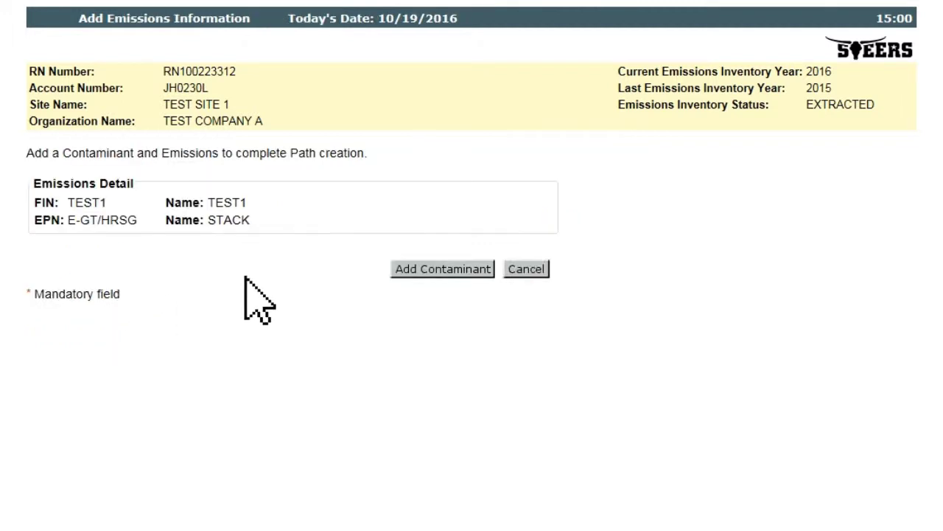
pyautogui.click(489, 272)
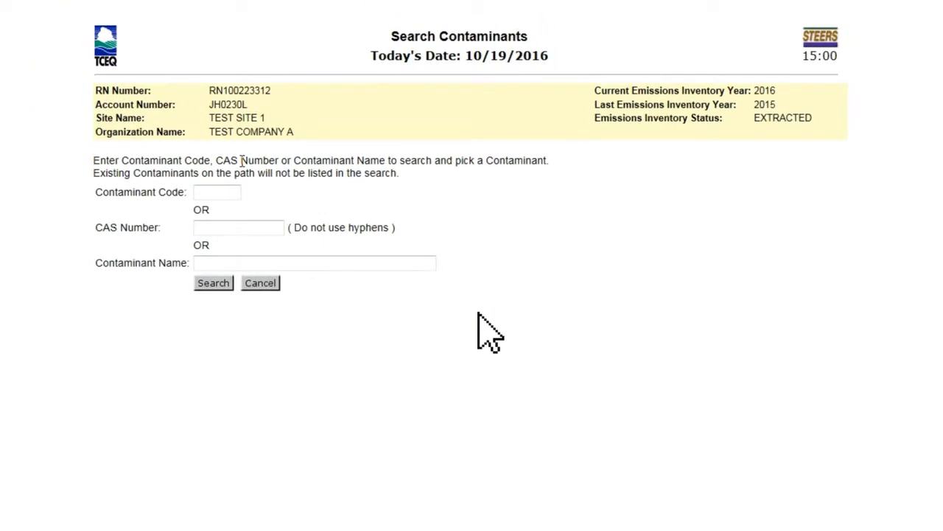
pyautogui.press('Return')
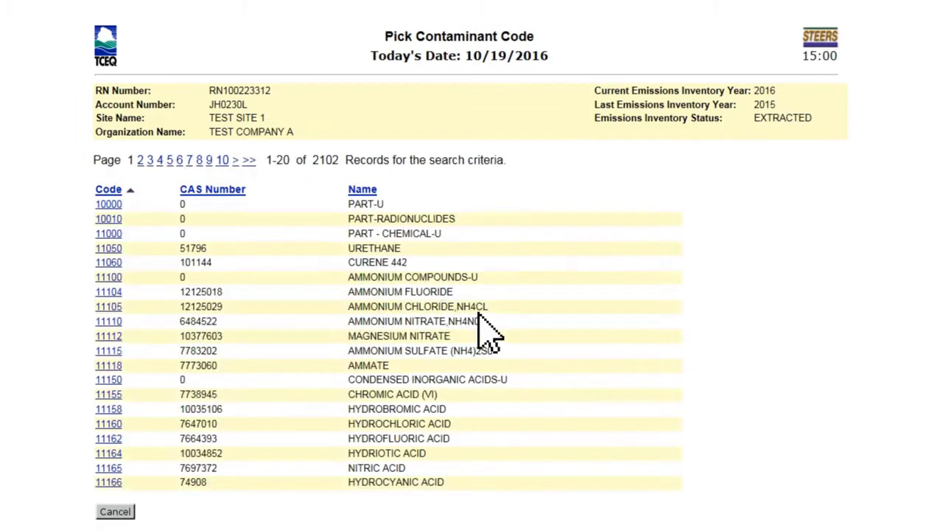
pyautogui.click(116, 205)
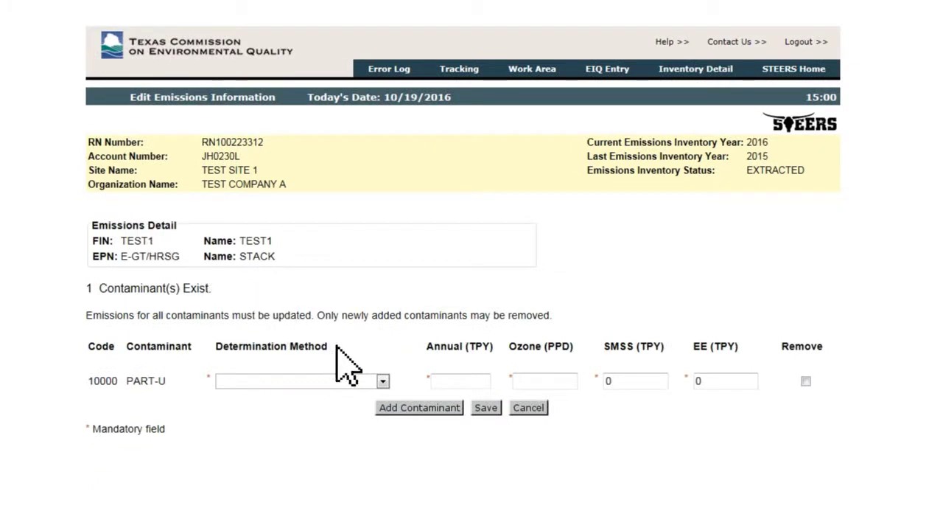
# Set PART-U's determination method to V - VENDOR DATA, with Annual 10, Ozone 55, SMSS 4 and EE 3, and save the emissions.
pyautogui.click(384, 381)
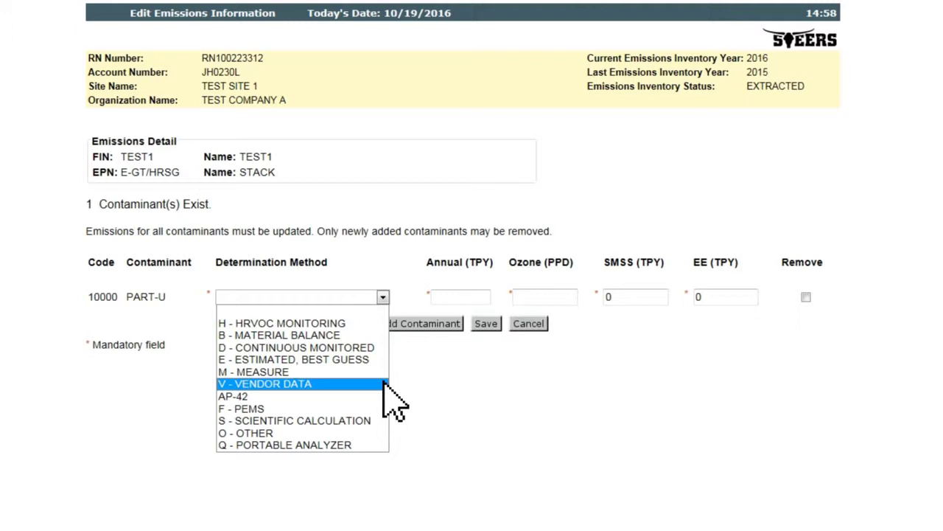
pyautogui.click(384, 383)
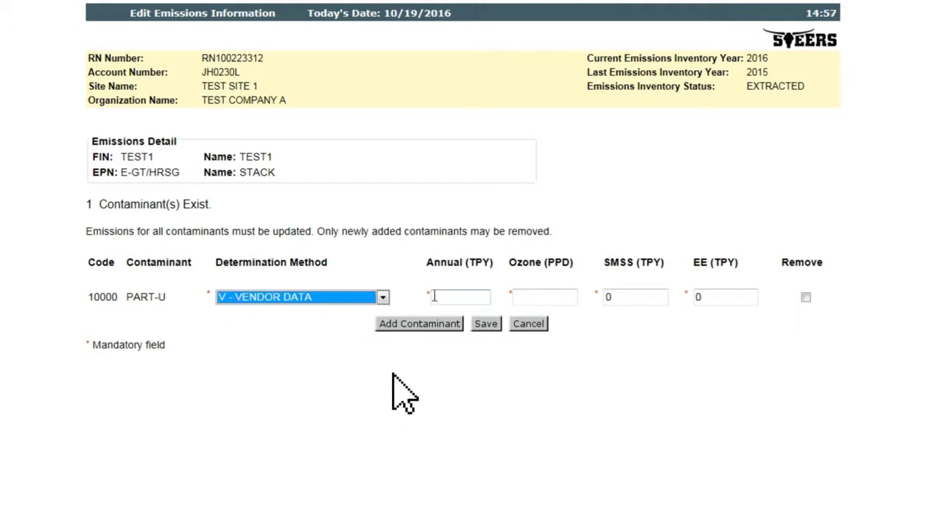
pyautogui.click(488, 296)
pyautogui.write('10')
pyautogui.press('Tab')
pyautogui.write('55')
pyautogui.press('Tab')
pyautogui.write('4')
pyautogui.press('Tab')
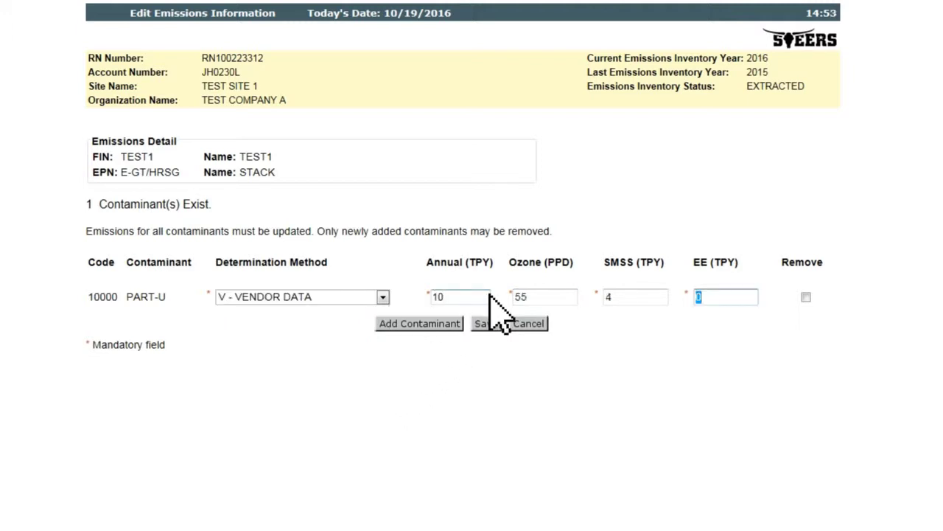
pyautogui.write('3')
pyautogui.click(486, 323)
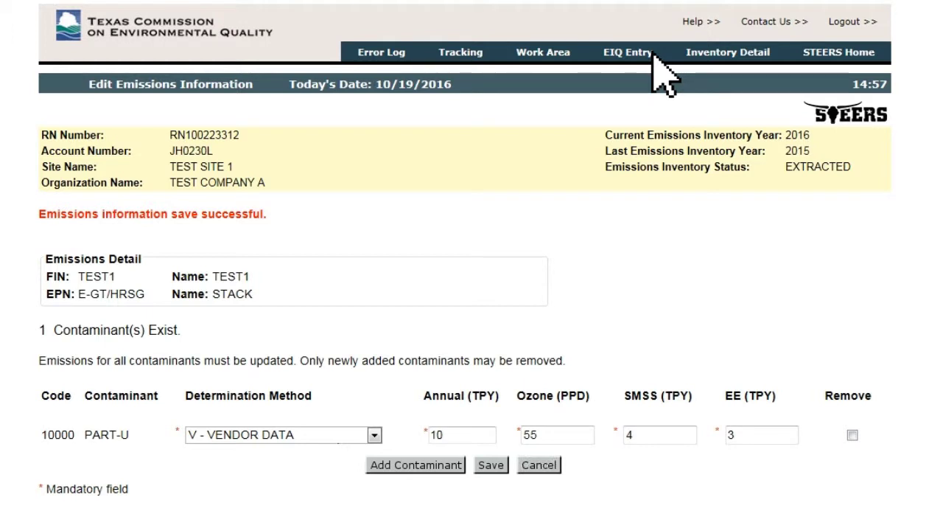
# Delete the added TEST1 to E-GT/HRSG path and its emissions from the questionnaire's EMISSION table.
pyautogui.click(653, 54)
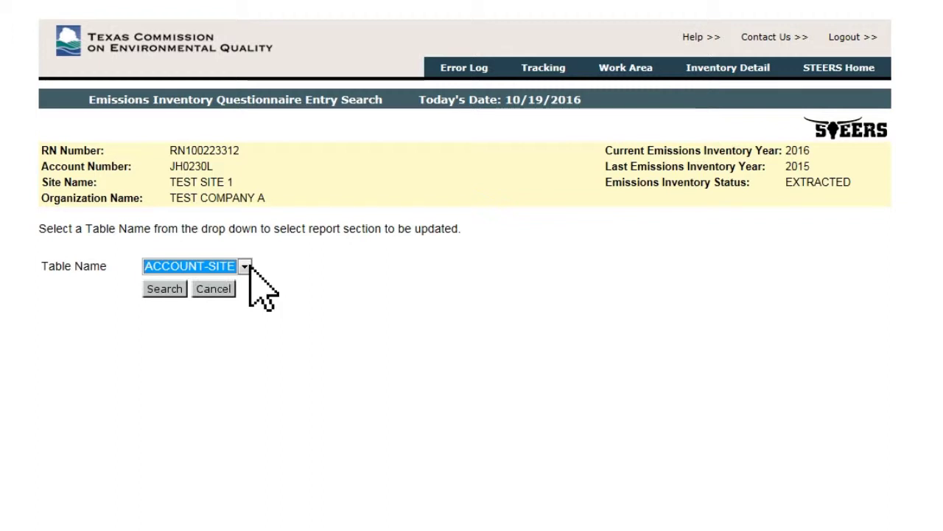
pyautogui.click(245, 267)
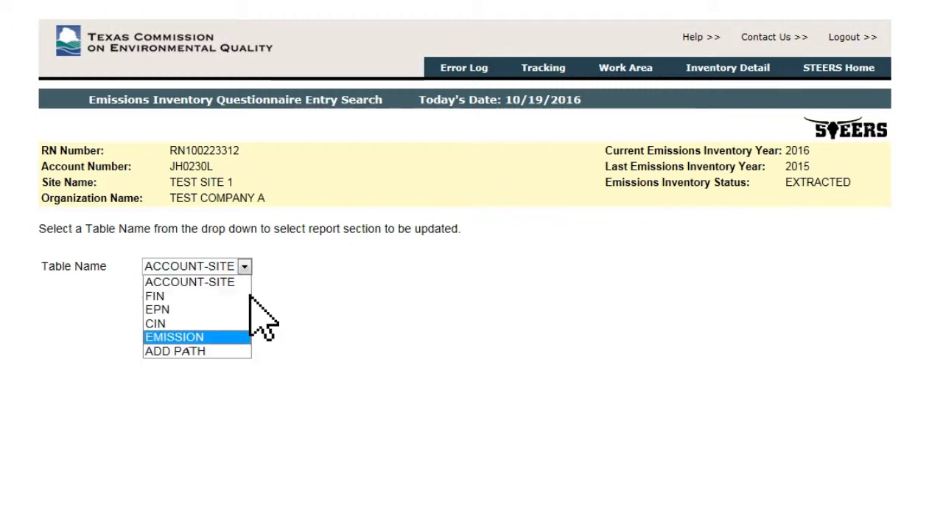
pyautogui.click(250, 337)
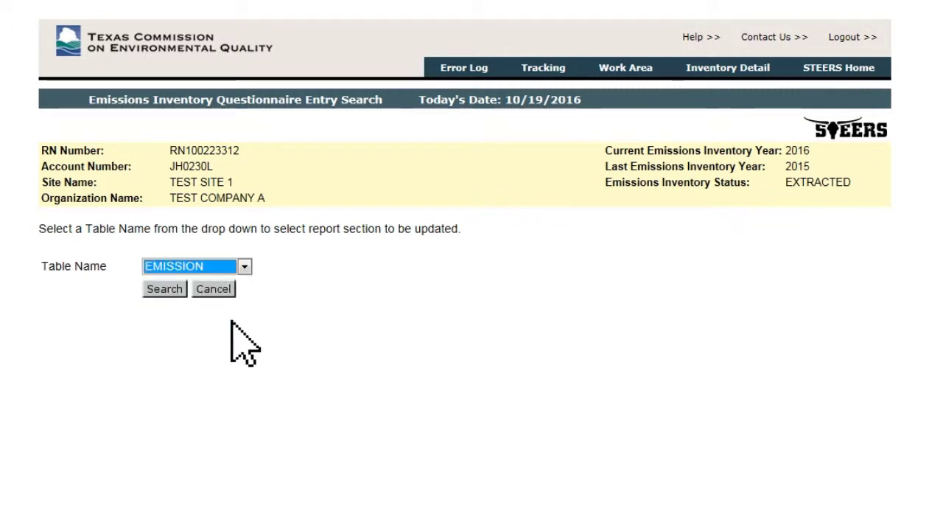
pyautogui.click(182, 289)
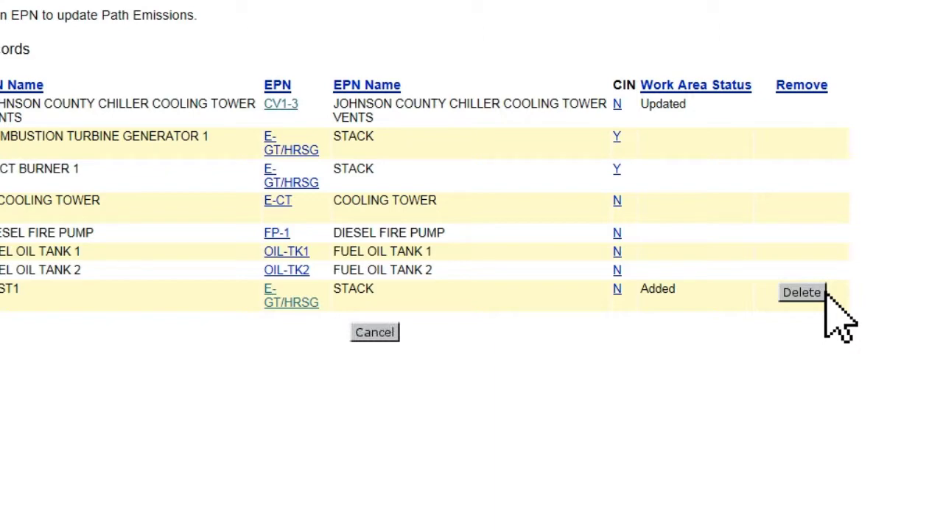
pyautogui.click(803, 292)
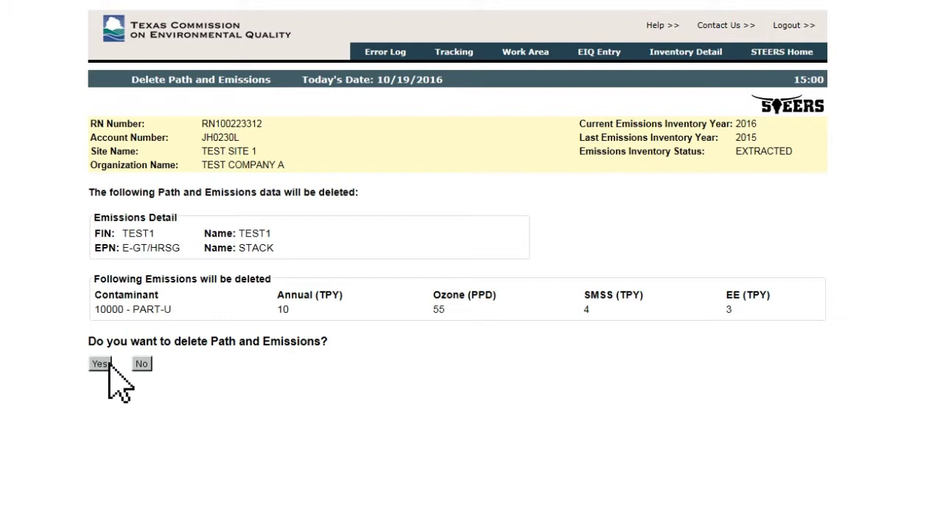
pyautogui.click(109, 365)
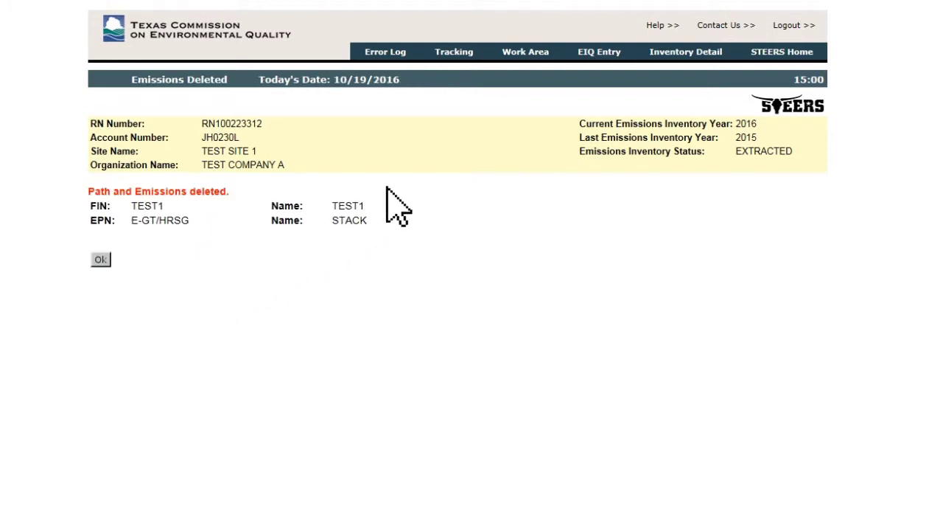